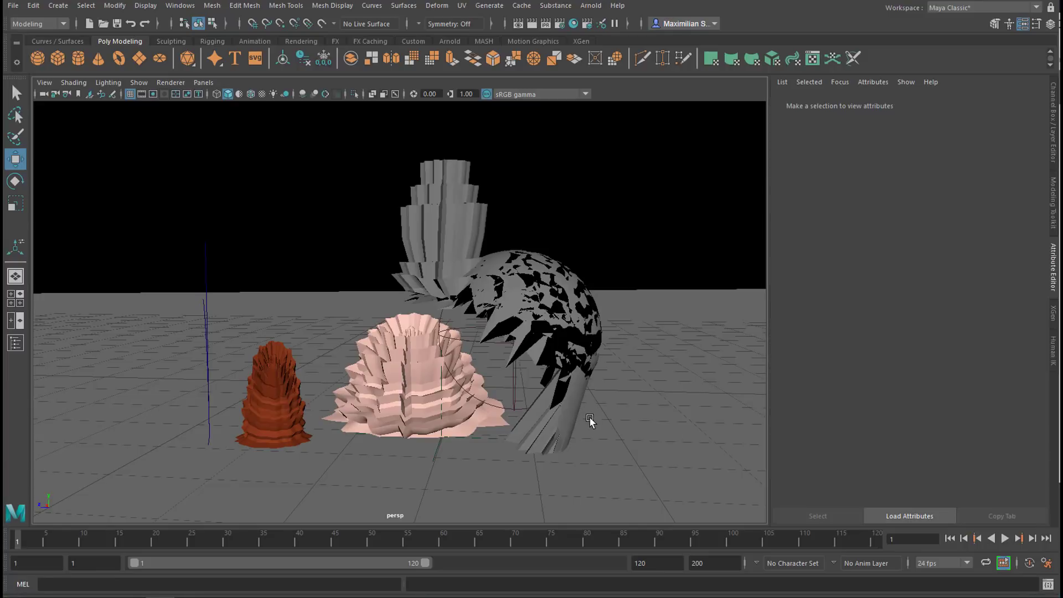
# - Create a polygon sphere, move it in front of the existing models and enlarge it
pyautogui.click(37, 59)
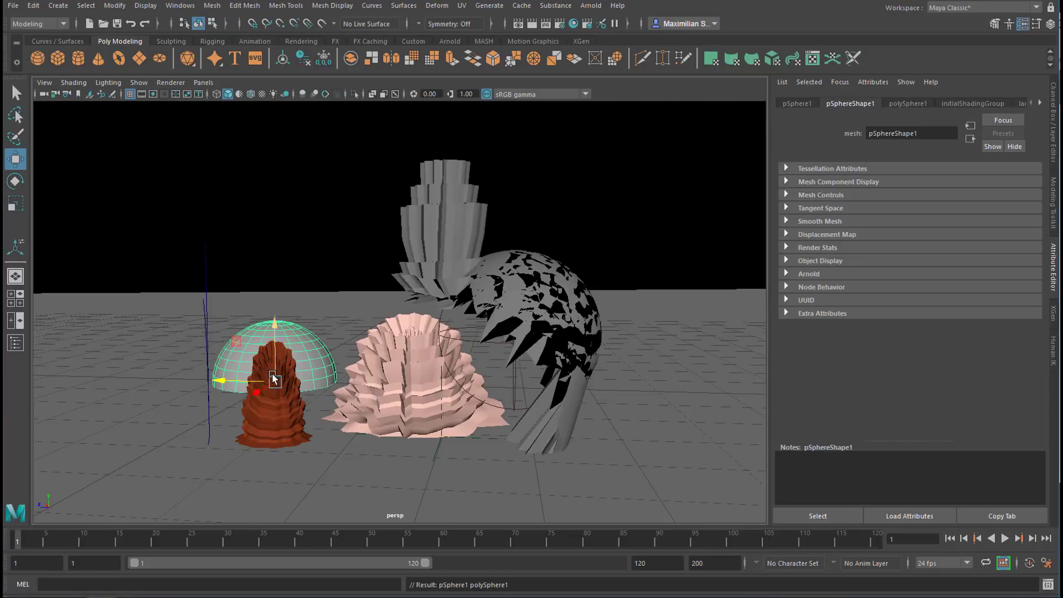
pyautogui.moveTo(260, 394); pyautogui.dragTo(510, 396)
pyautogui.press('r')
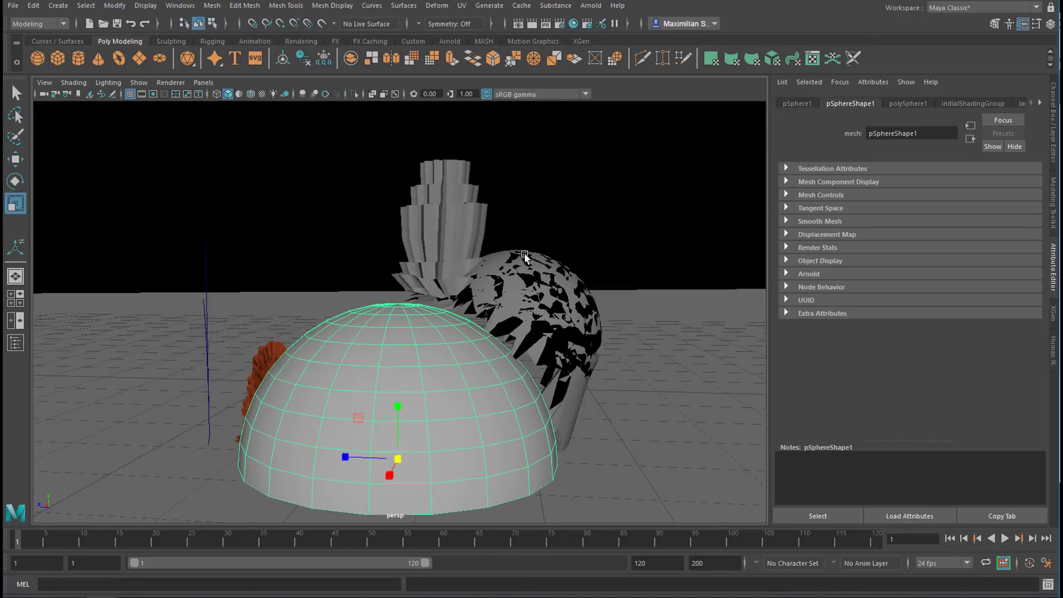
# - Render the scene in Arnold to check the sphere with its default material, closing the render window when done
pyautogui.click(591, 5)
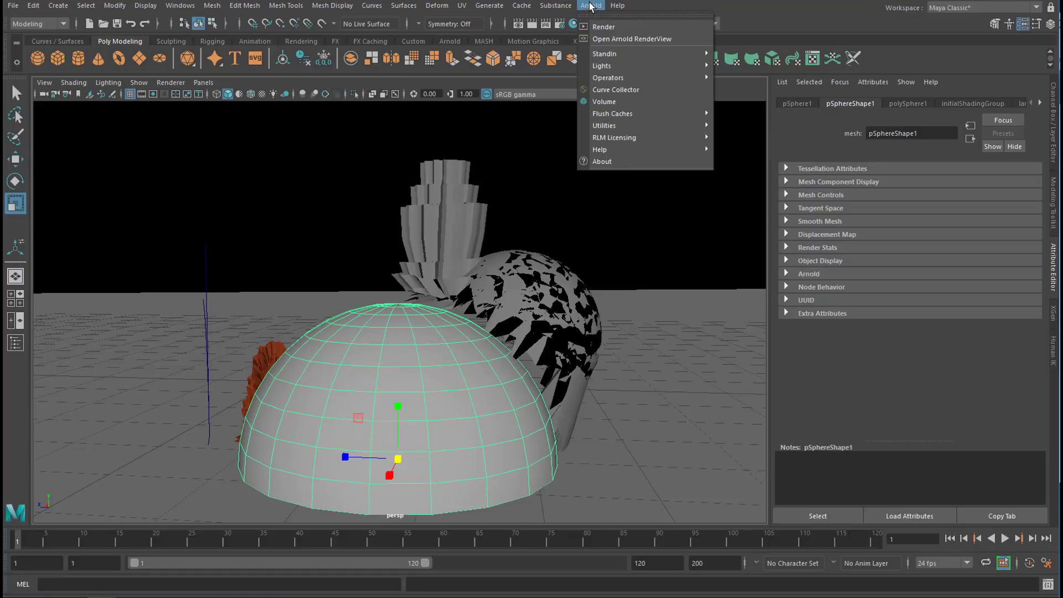
pyautogui.click(609, 29)
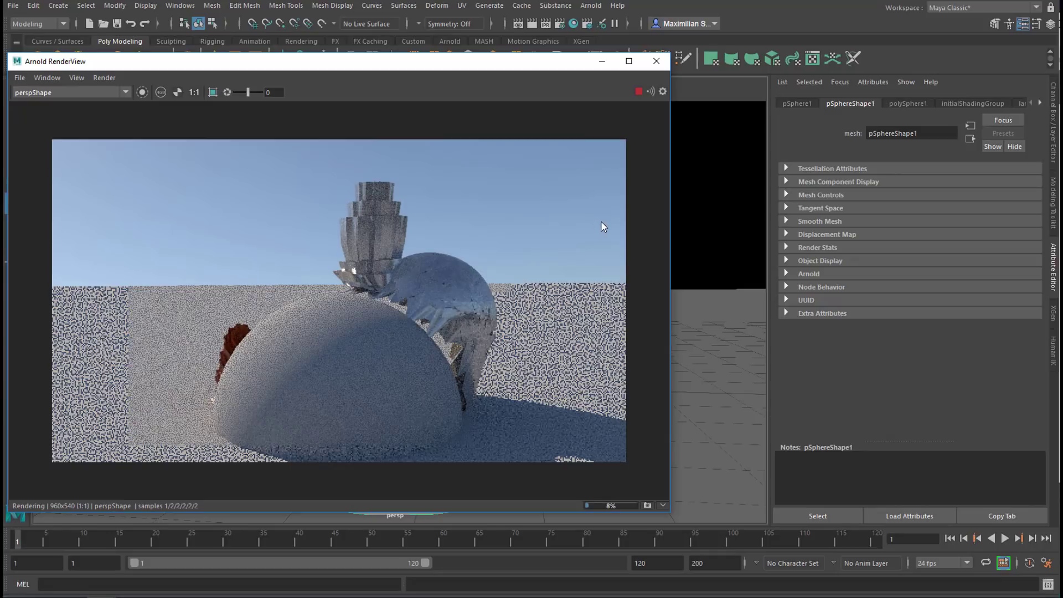
pyautogui.click(656, 61)
# - Assign a new Arnold aiToon material to the large sphere
pyautogui.moveTo(400, 279); pyautogui.dragTo(419, 574, button='right')
pyautogui.click(251, 282)
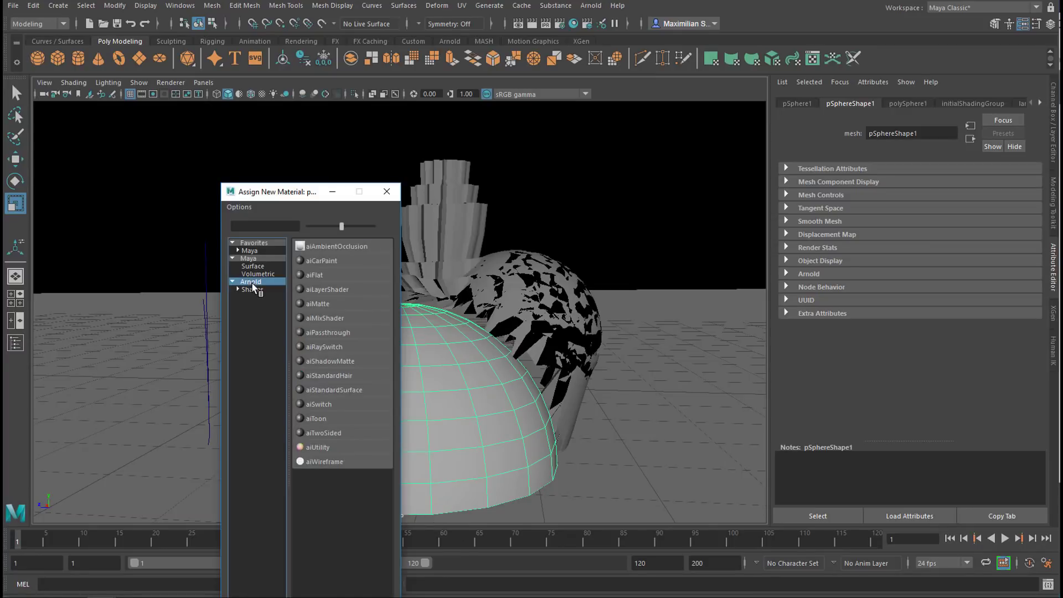
pyautogui.click(333, 420)
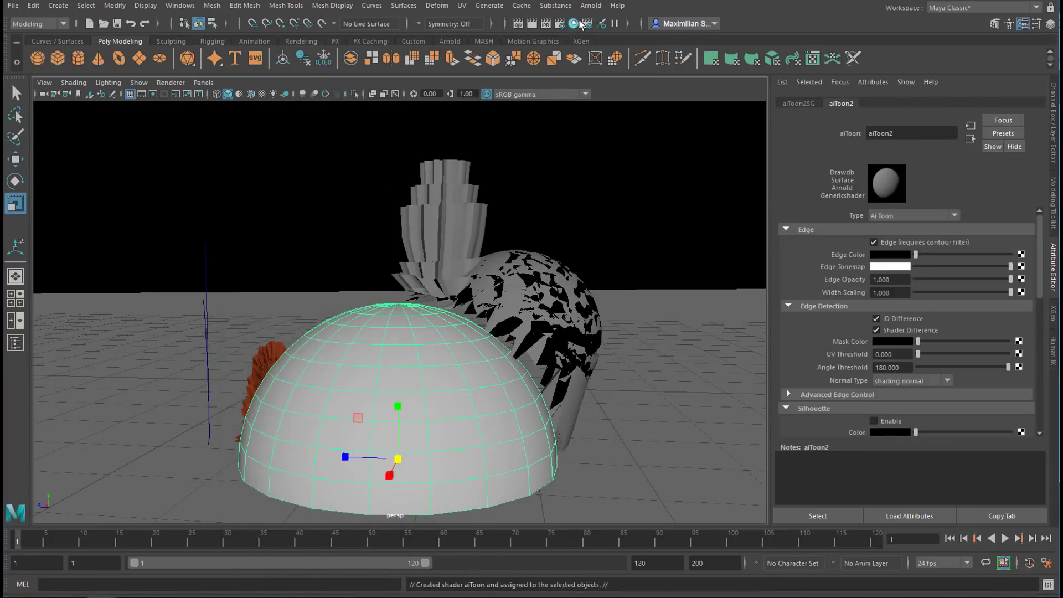
# - Render the scene in Arnold to check the toon-shaded sphere, and close the render window
pyautogui.click(590, 6)
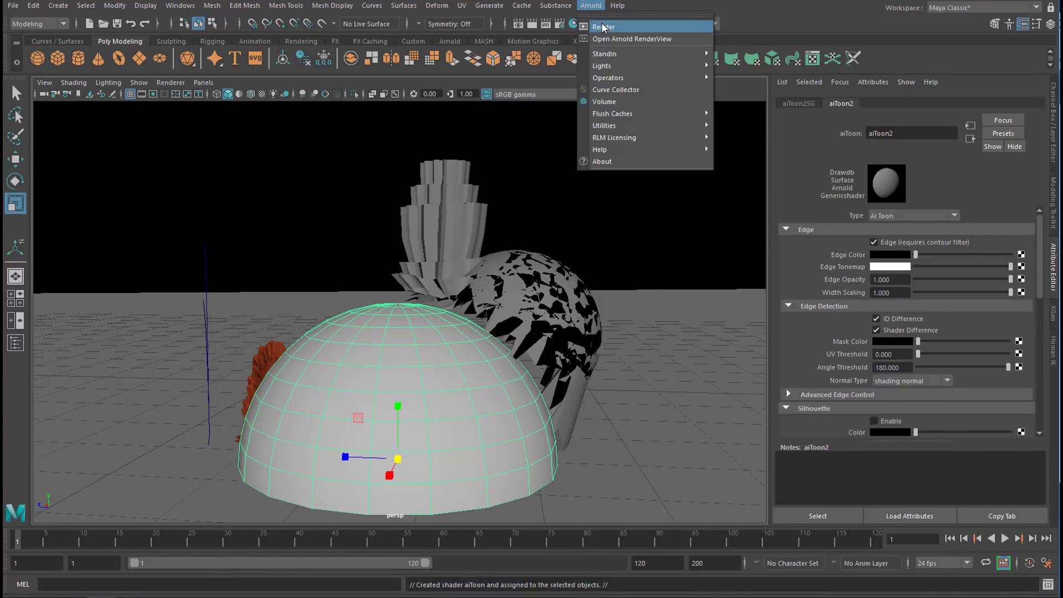
pyautogui.click(609, 25)
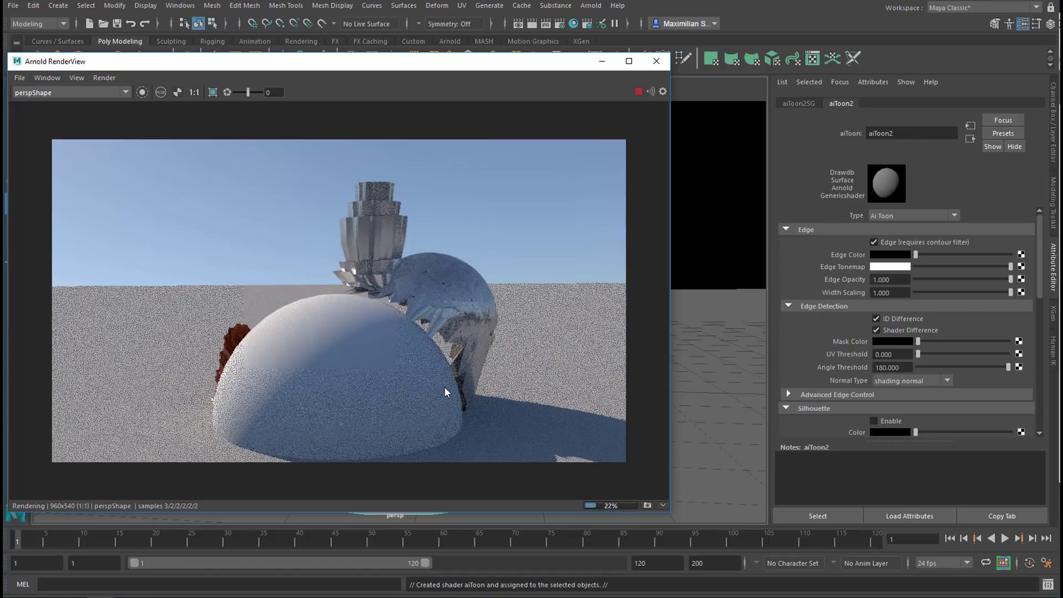
pyautogui.click(657, 62)
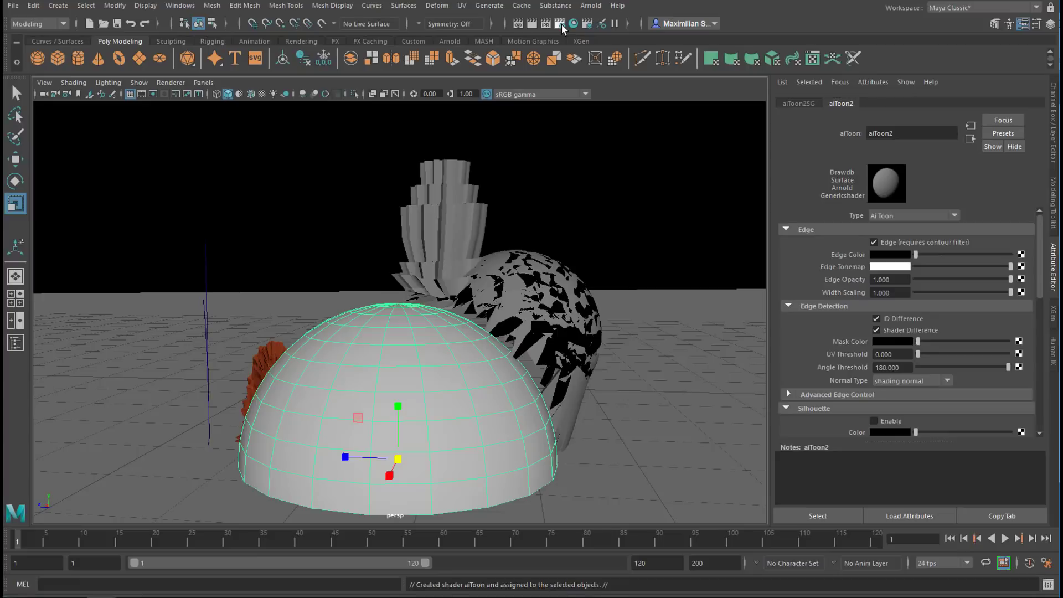
# - Set the Arnold renderer's sampling filter type to contour in the render settings
pyautogui.click(560, 24)
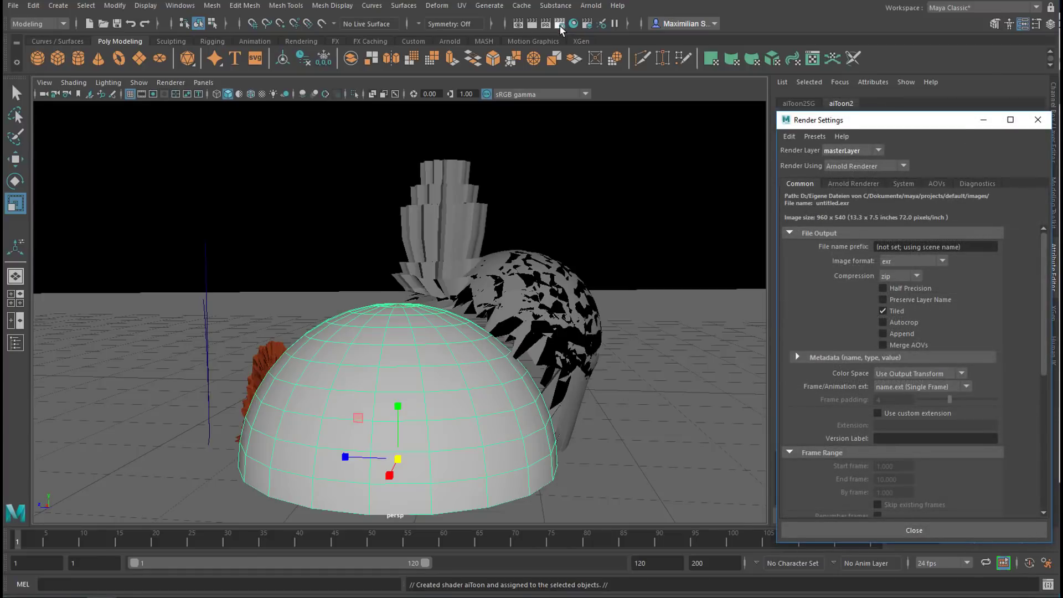
pyautogui.click(857, 184)
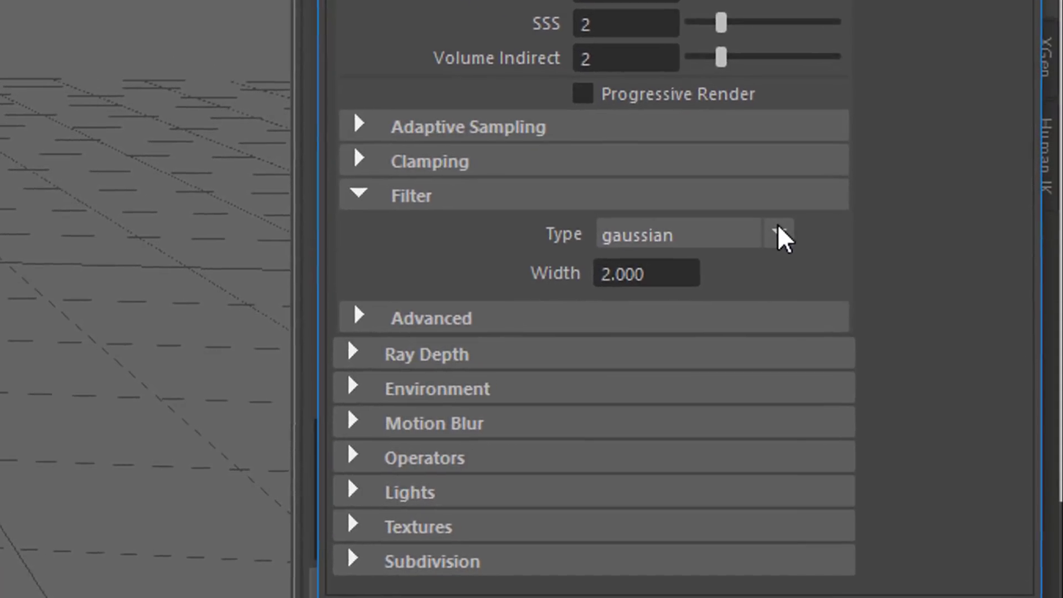
pyautogui.click(831, 278)
pyautogui.scroll(-2, 772, 357)
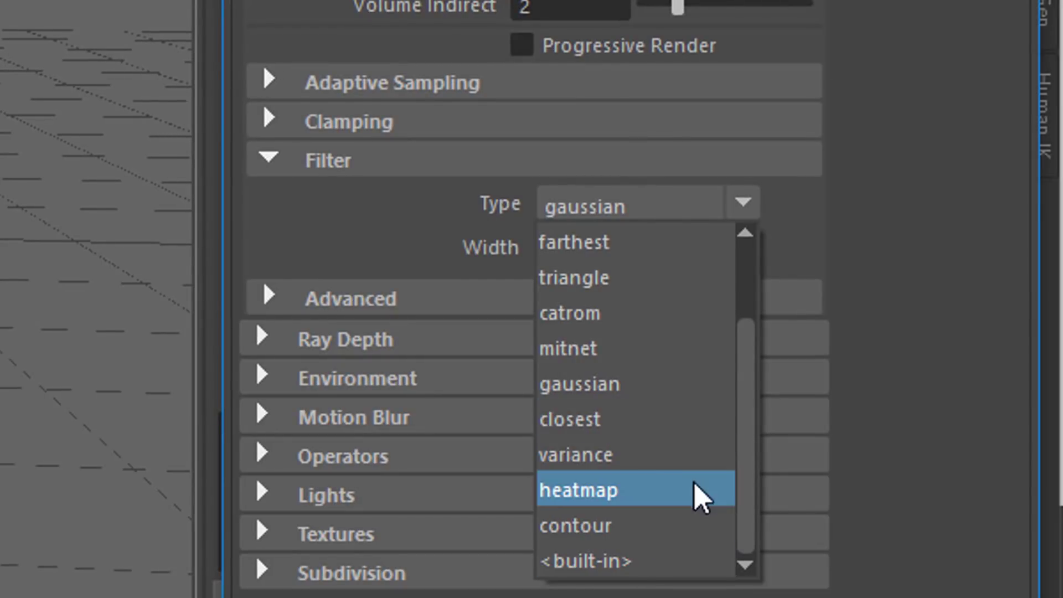
pyautogui.click(692, 526)
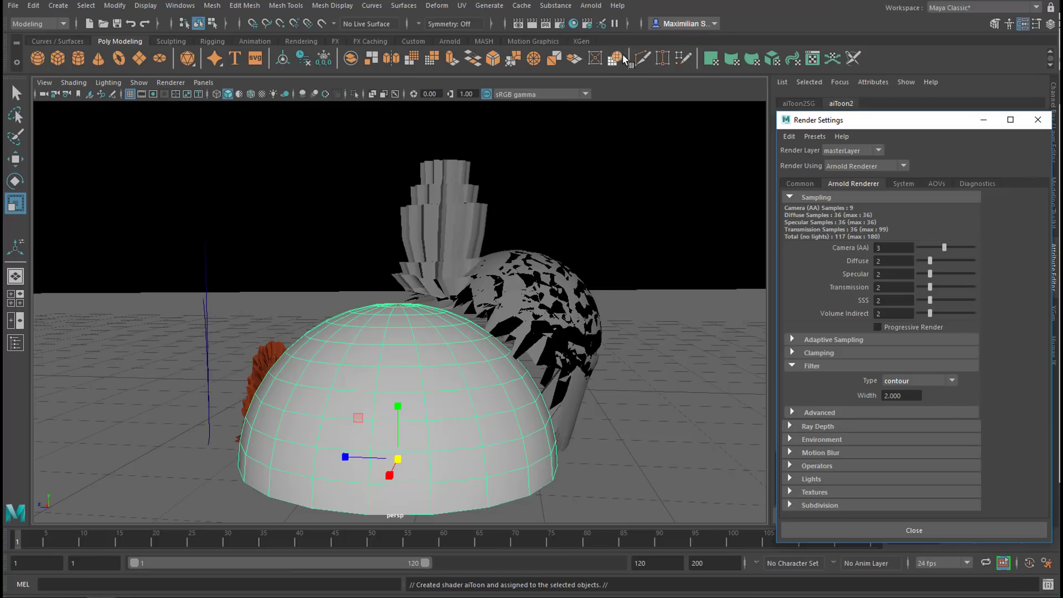
# - Render the toon-shaded sphere in Arnold with the contour filter, and delete the sphere
pyautogui.click(591, 5)
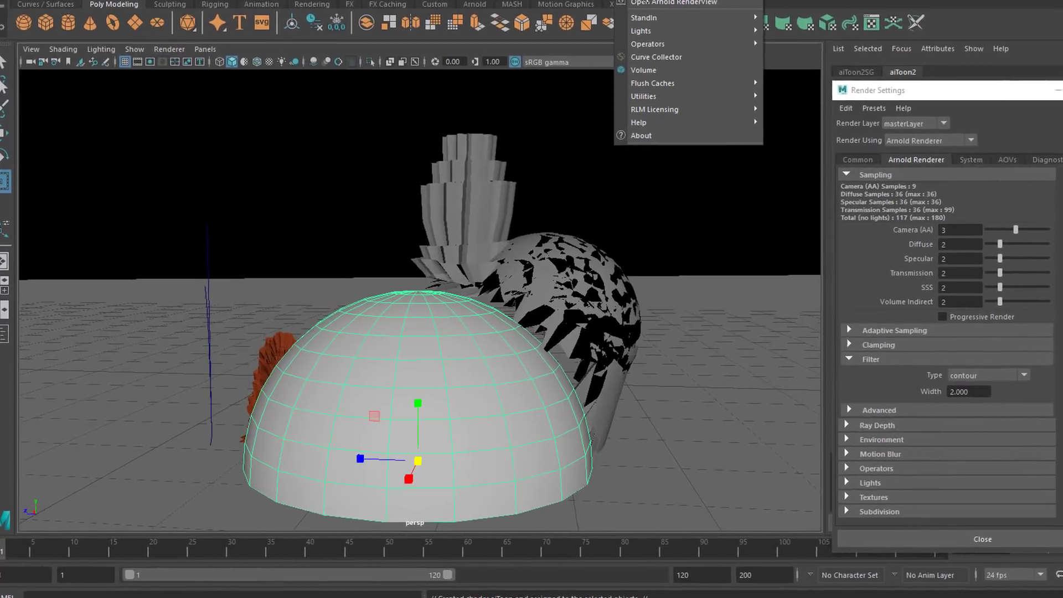
pyautogui.click(646, 3)
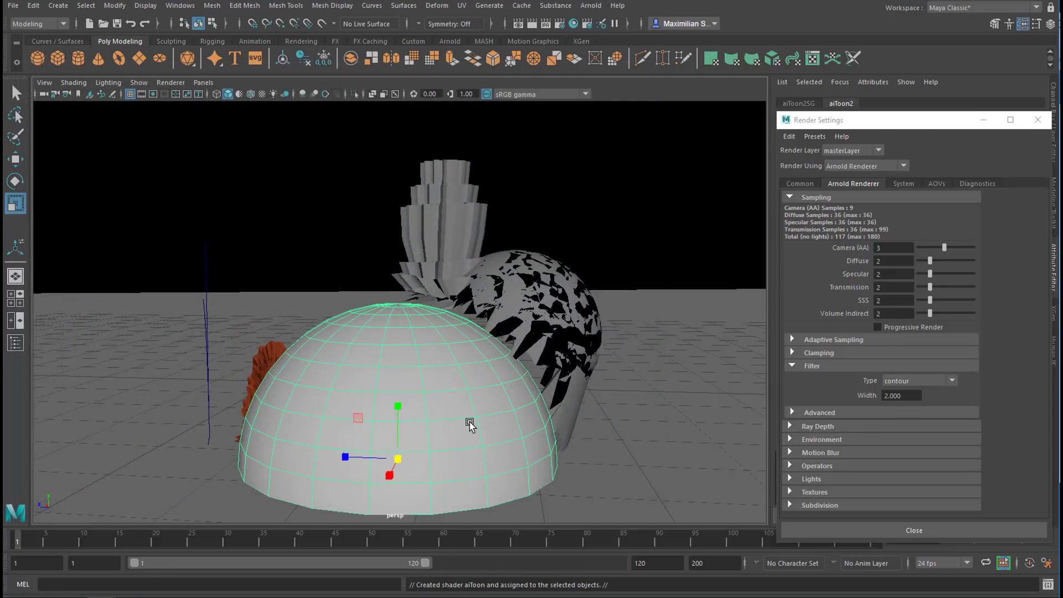
pyautogui.press('Delete')
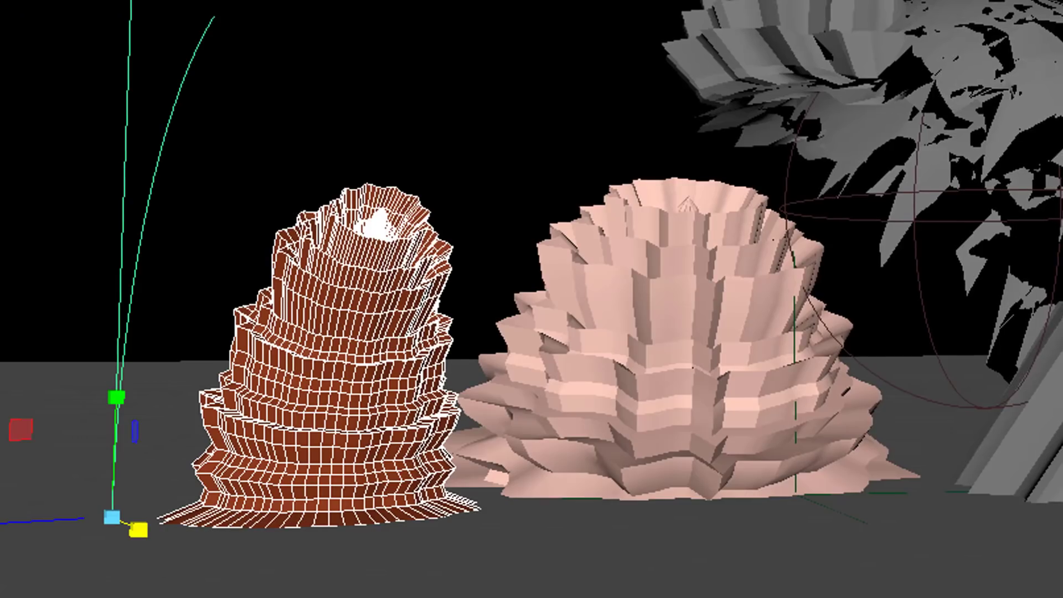
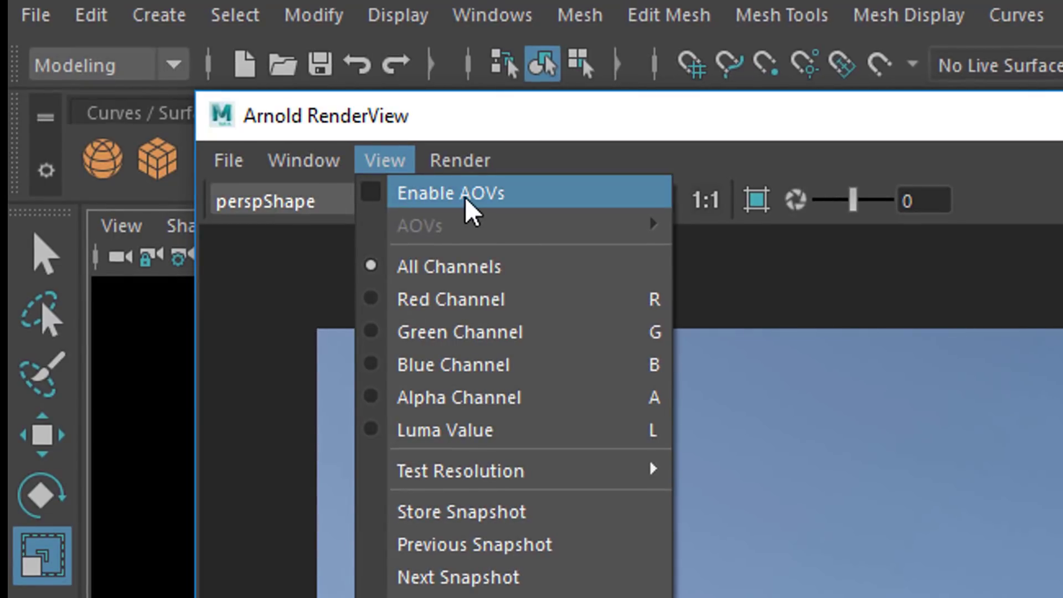
# - Enable AOVs in the Arnold RenderView and check which AOVs can be displayed
pyautogui.click(371, 194)
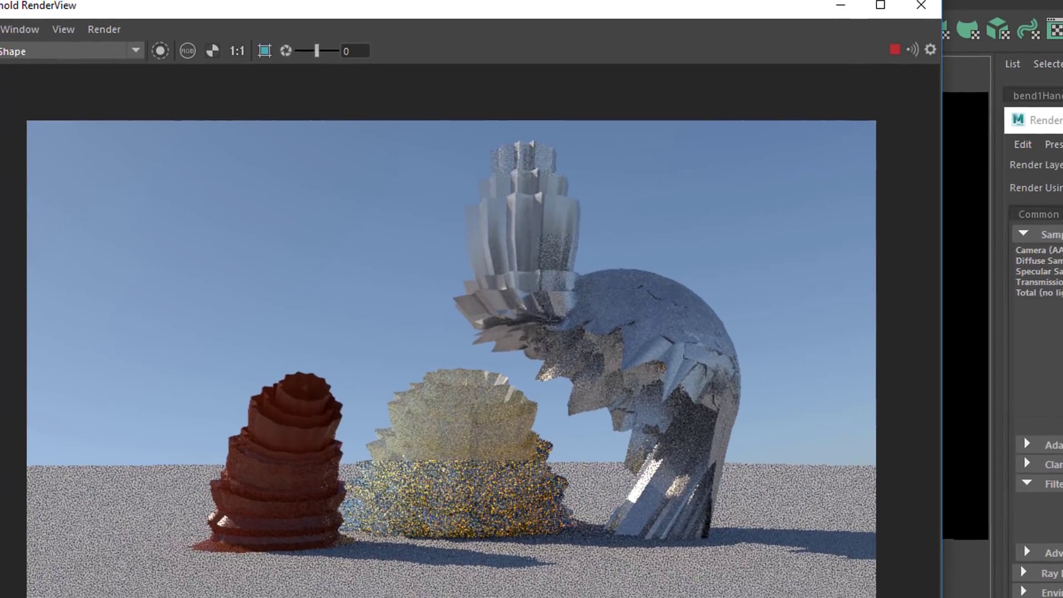
pyautogui.click(98, 37)
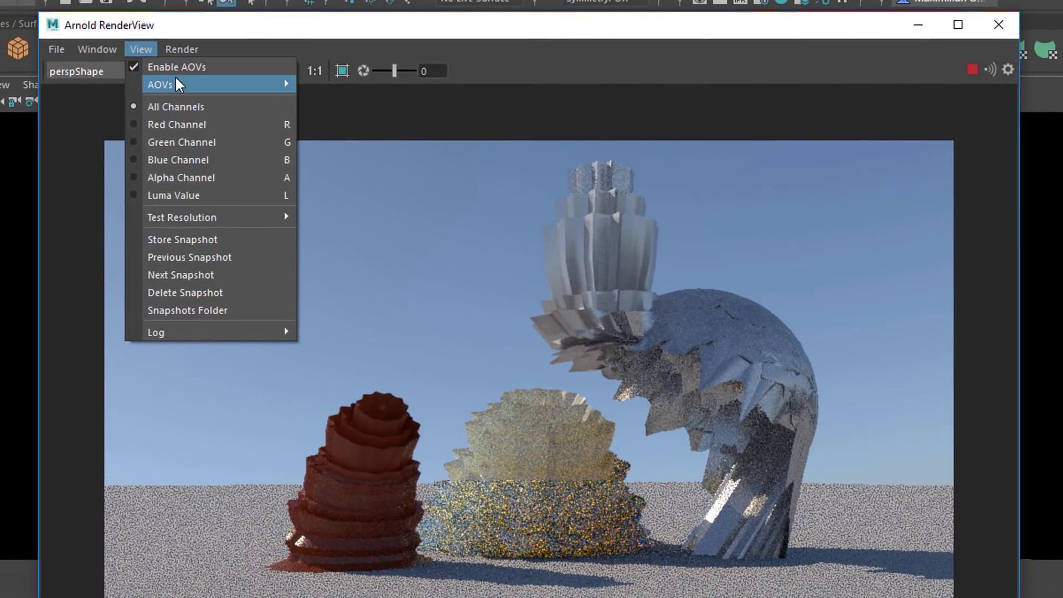
pyautogui.moveTo(175, 83)
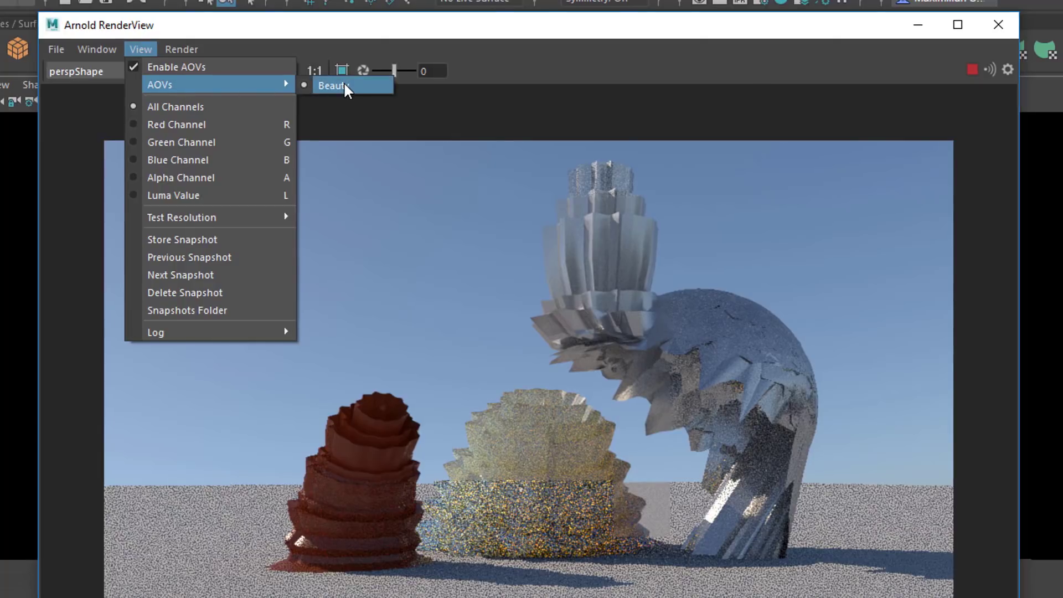
pyautogui.click(526, 25)
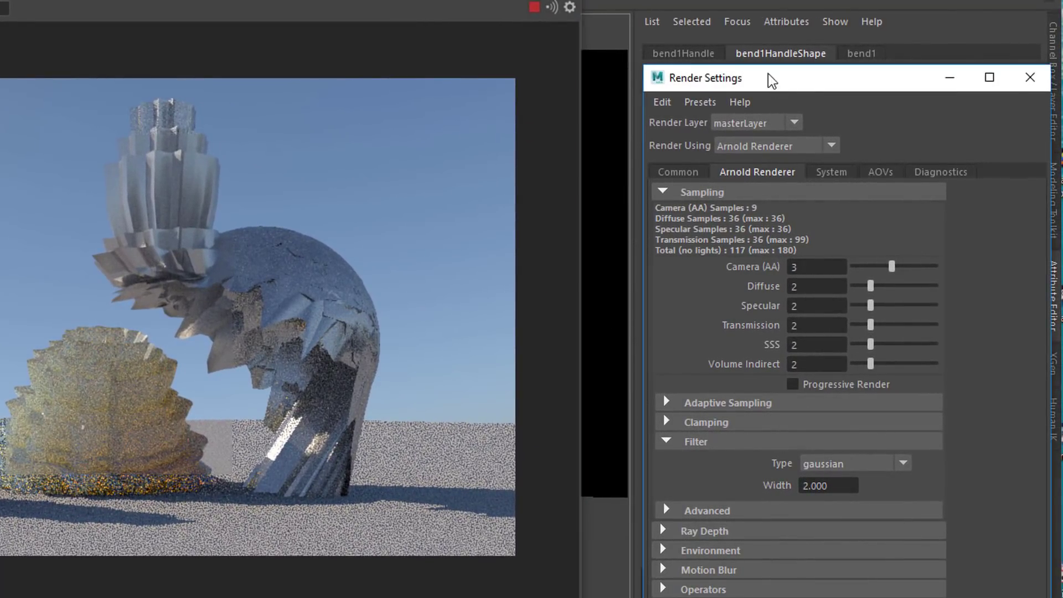
# - Check the renderer's GPU device settings, and enable Denoise Beauty AOV for the Optix Denoiser in the AOV render settings
pyautogui.moveTo(778, 88); pyautogui.dragTo(762, 71)
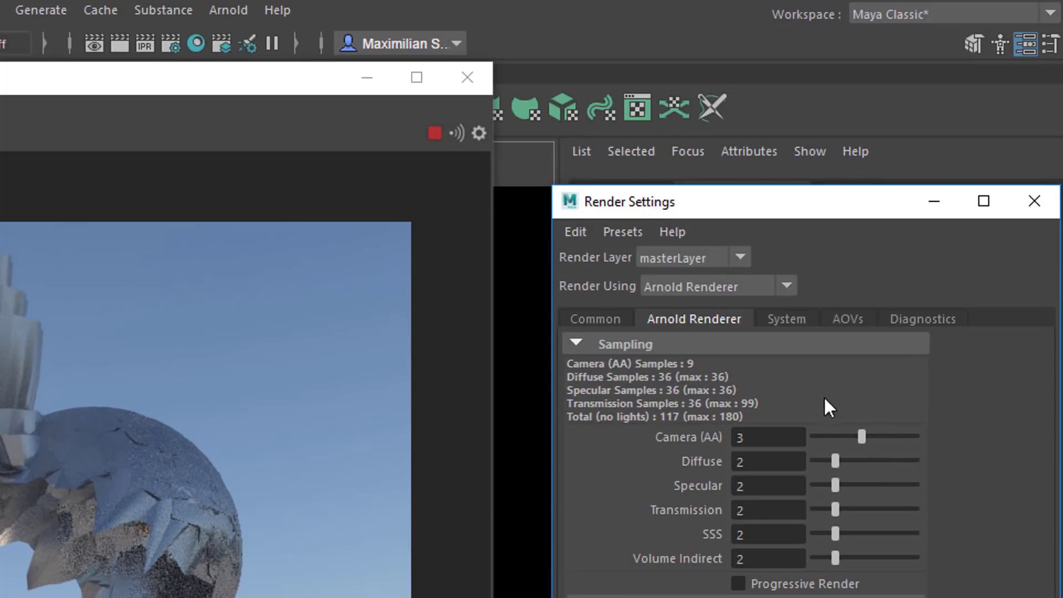
pyautogui.click(787, 324)
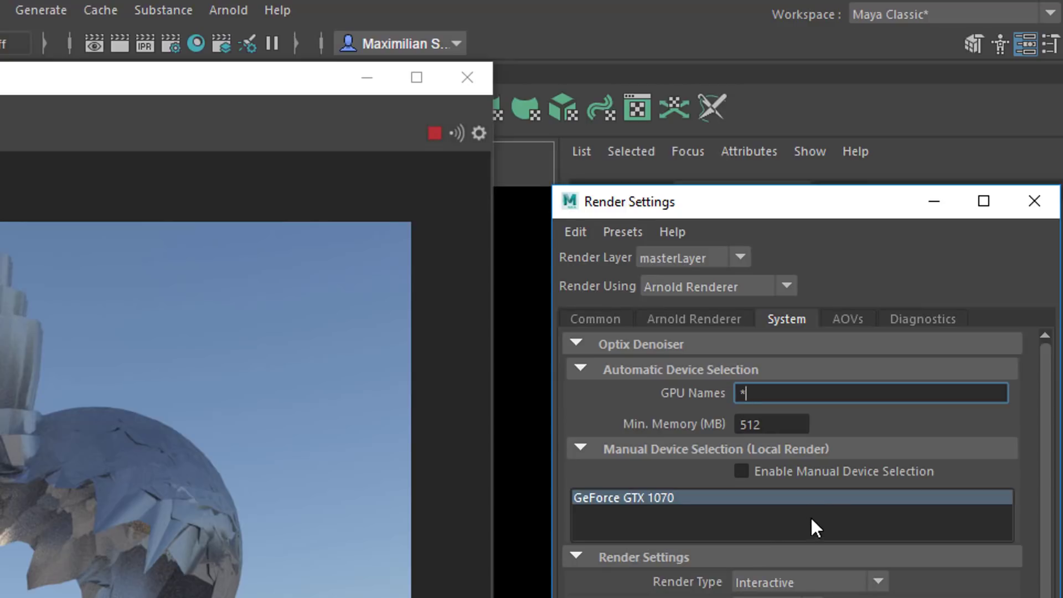
pyautogui.click(851, 321)
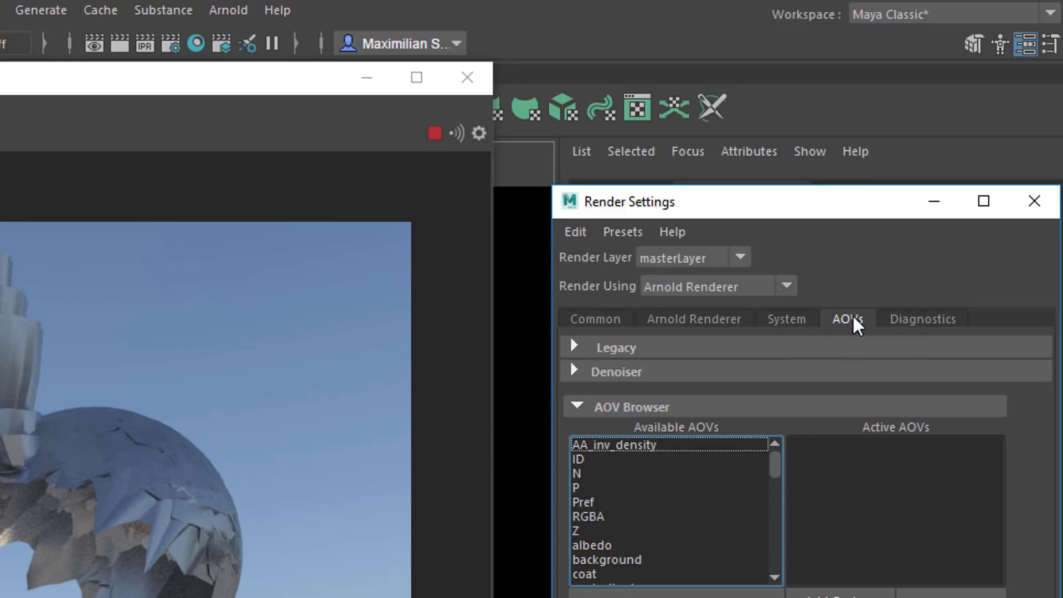
pyautogui.click(575, 373)
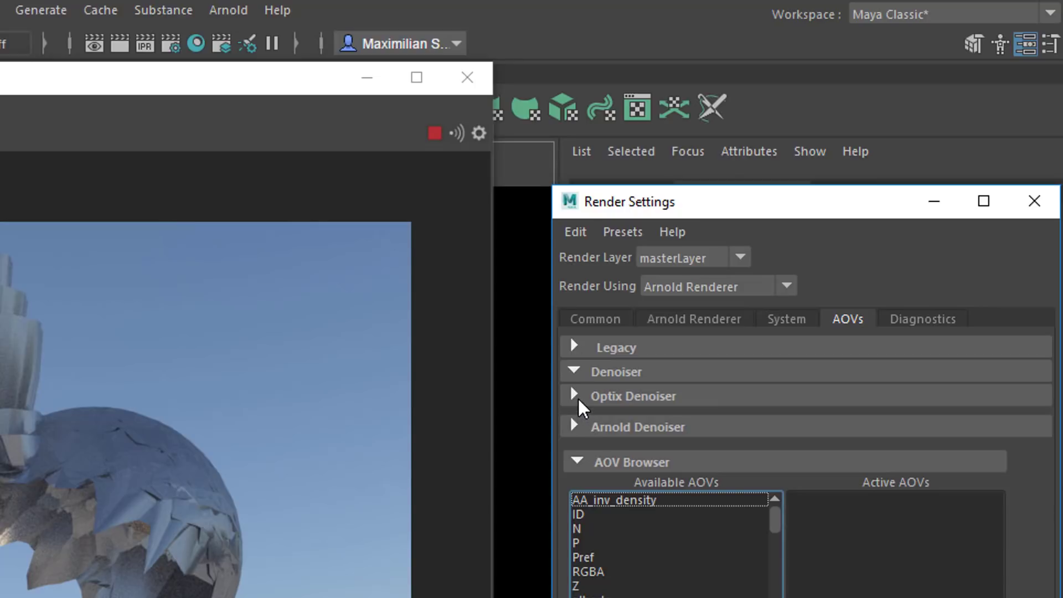
pyautogui.click(575, 396)
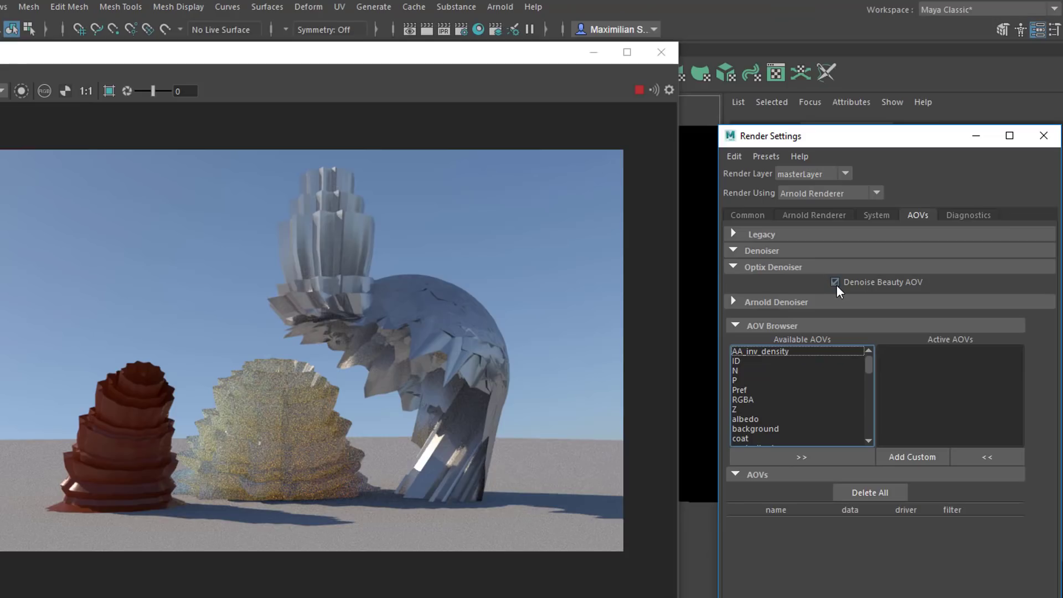
pyautogui.click(835, 282)
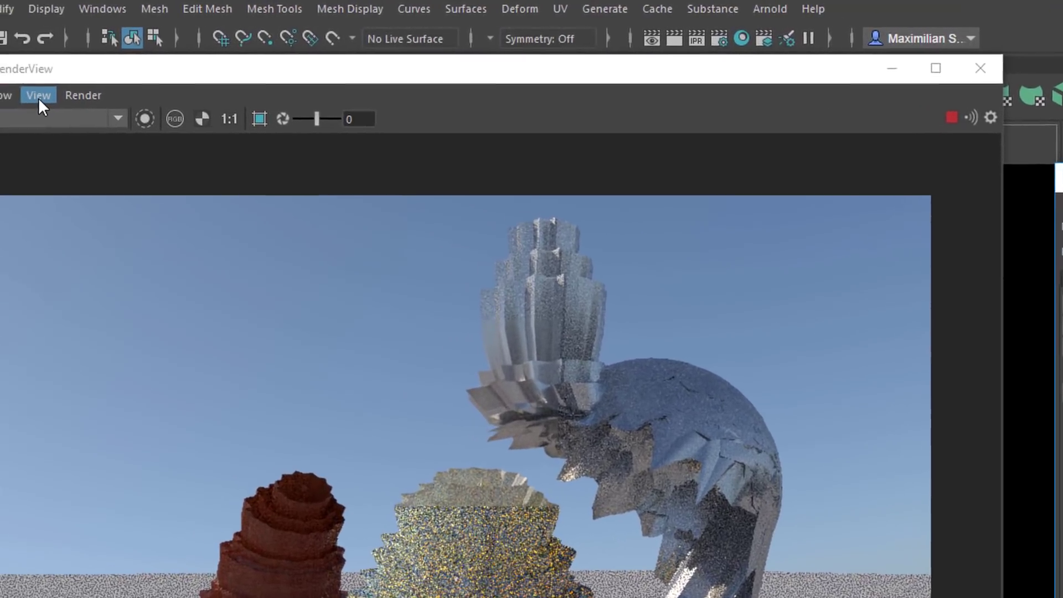
# - Display the RGBA_denoise AOV in the Arnold RenderView
pyautogui.click(16, 91)
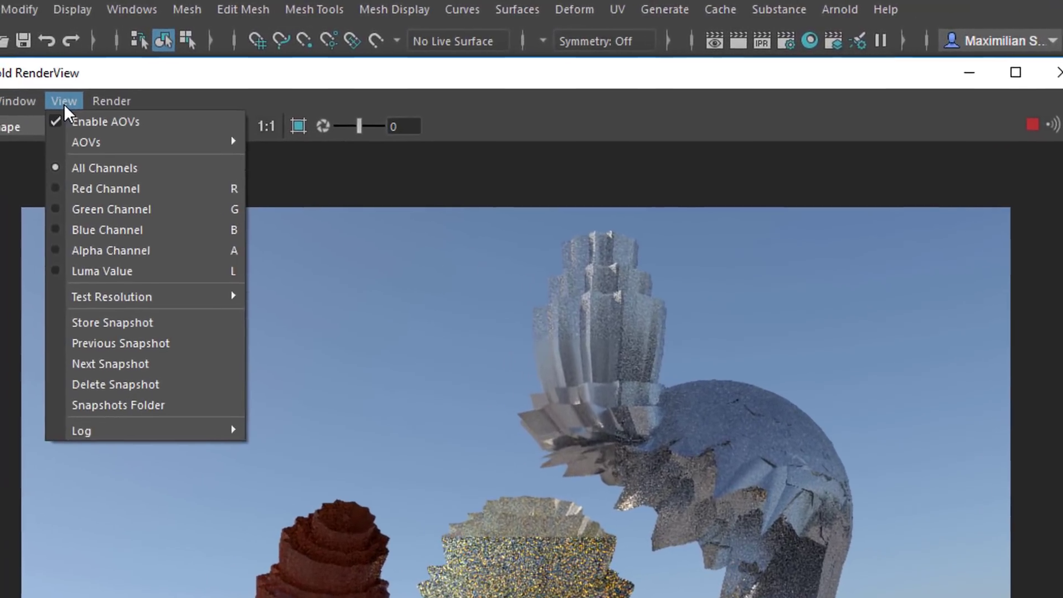
pyautogui.moveTo(28, 124)
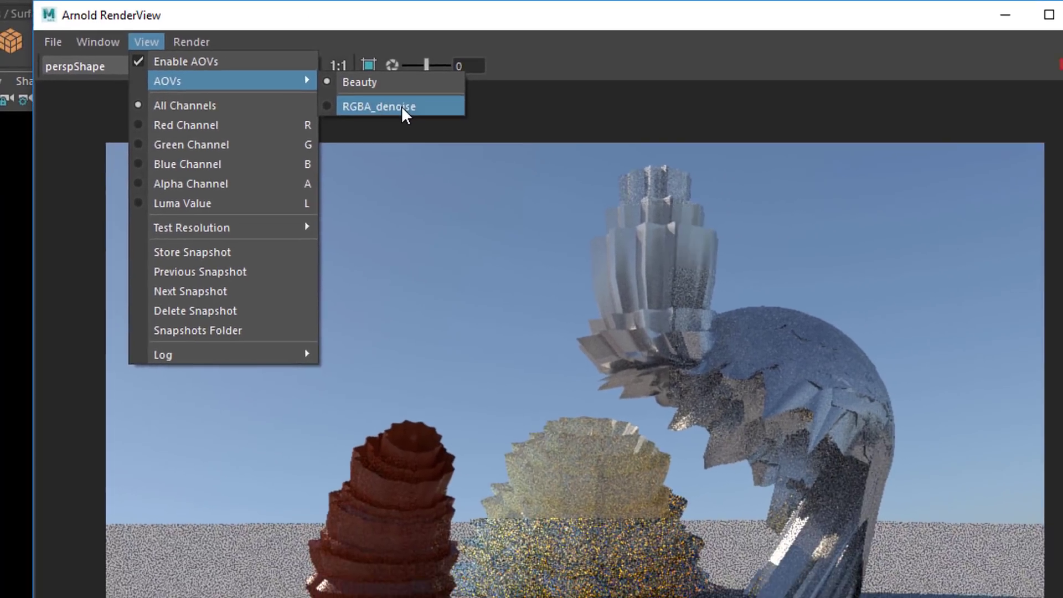
pyautogui.click(446, 143)
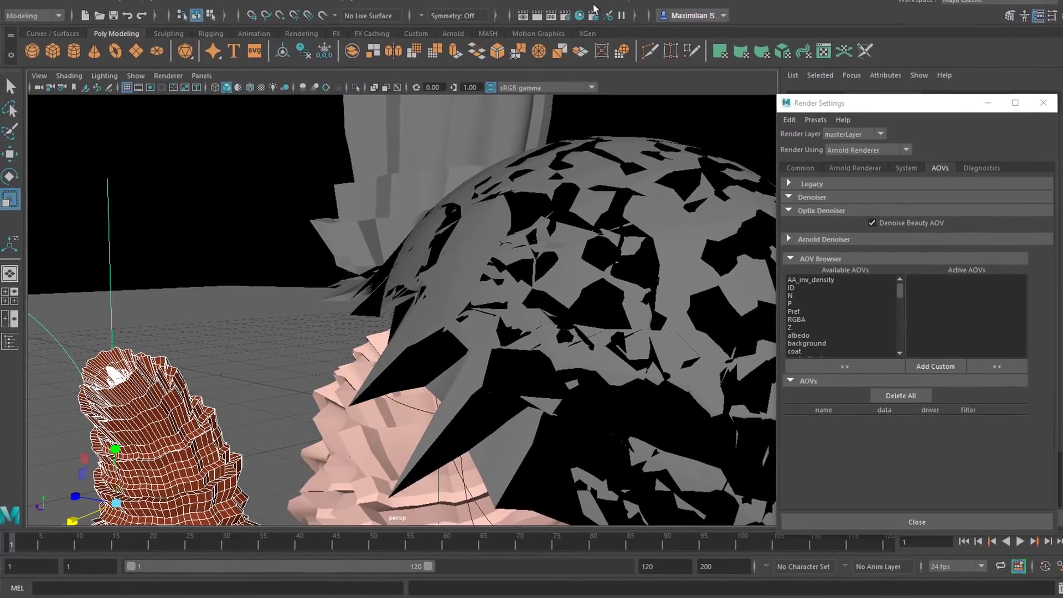
# - Render a close-up and a low-angle perspective view of the models in Arnold
pyautogui.click(591, 5)
pyautogui.click(591, 28)
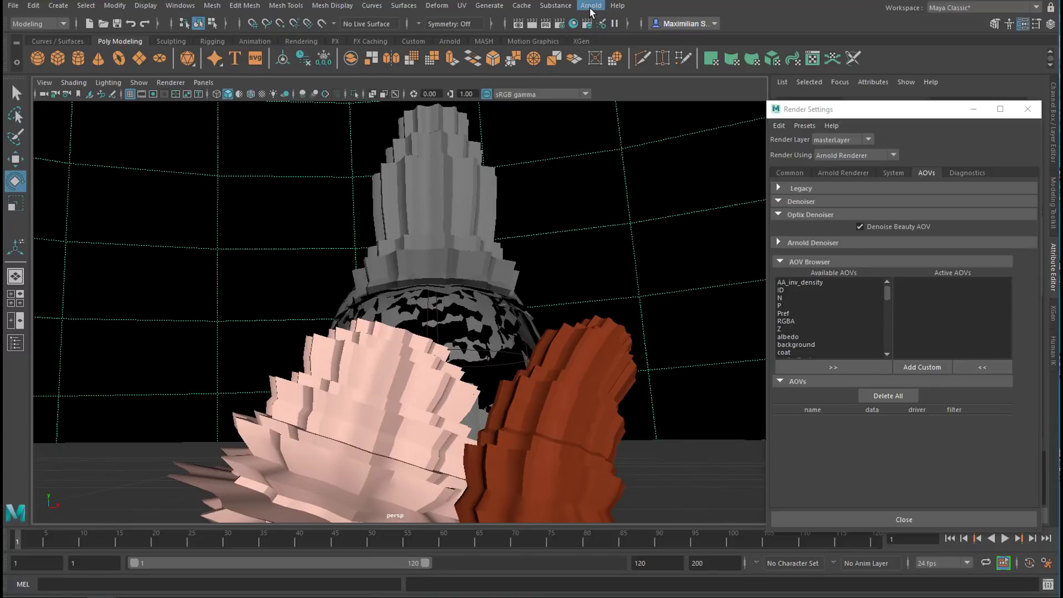
pyautogui.click(590, 5)
pyautogui.click(602, 27)
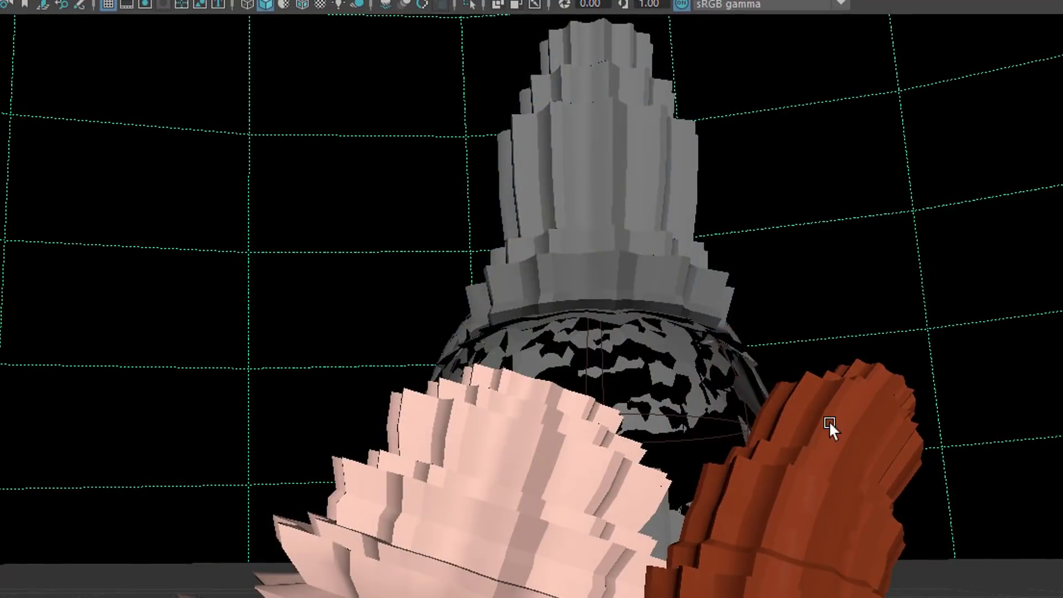
# - Render the models in Arnold from a high angle looking down at the ground
pyautogui.keyDown('alt'); pyautogui.moveTo(828, 421); pyautogui.dragTo(722, 434); pyautogui.keyUp('alt')
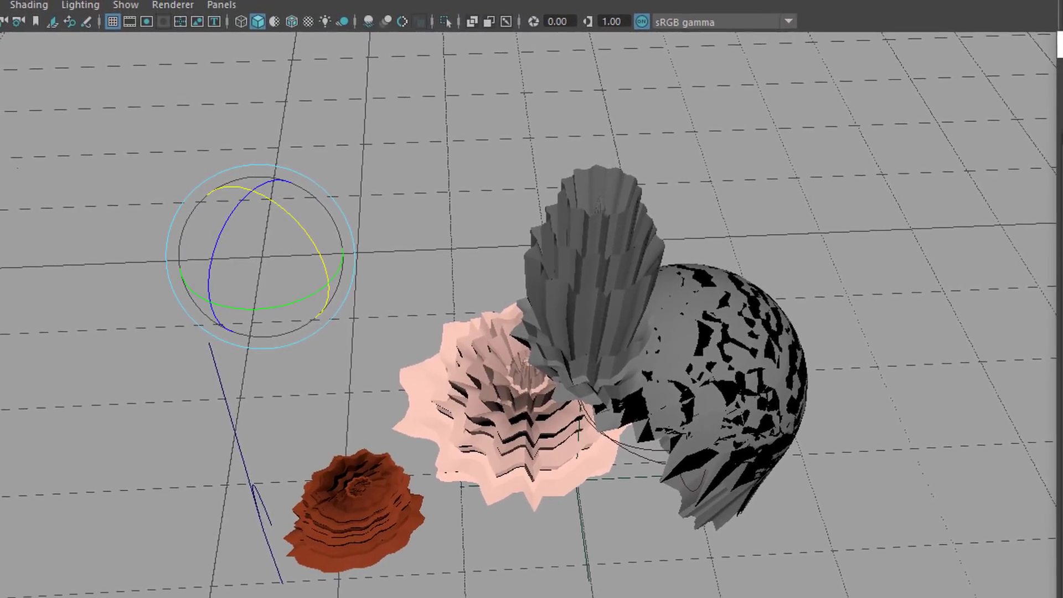
pyautogui.click(817, 0)
pyautogui.click(797, 0)
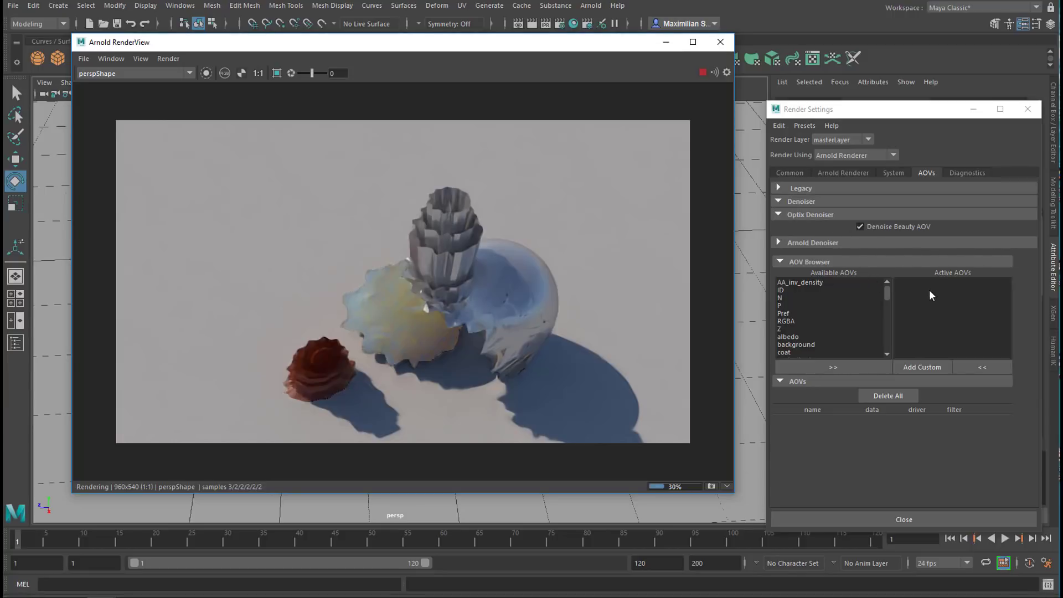
# - Check the Arnold Denoiser options in the AOV render settings
pyautogui.click(779, 243)
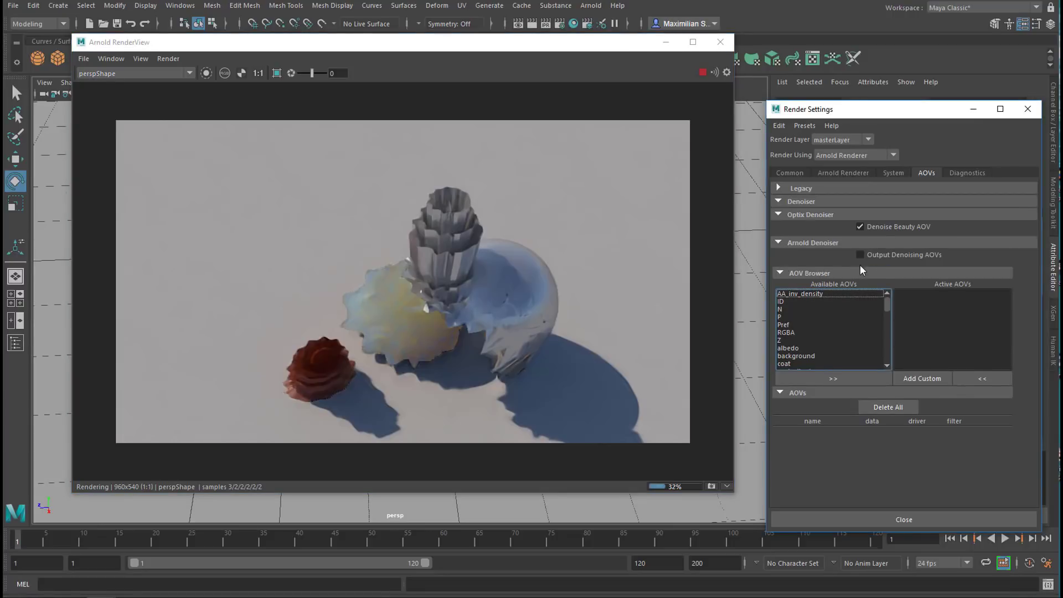
pyautogui.click(782, 244)
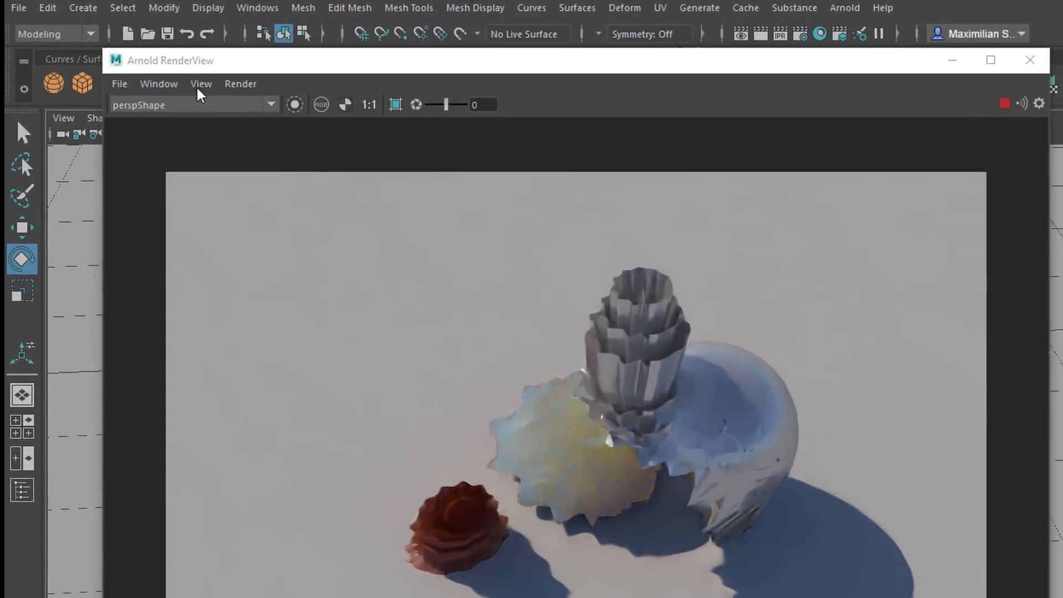
# - Switch the RenderView's displayed AOV to Beauty to compare the undenoised render
pyautogui.click(244, 105)
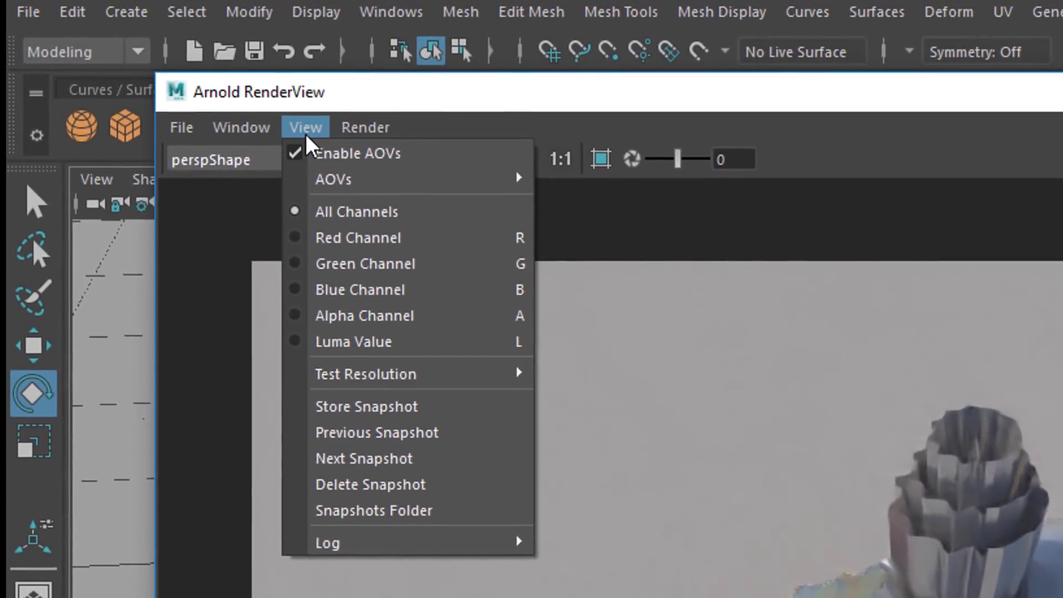
pyautogui.moveTo(357, 185)
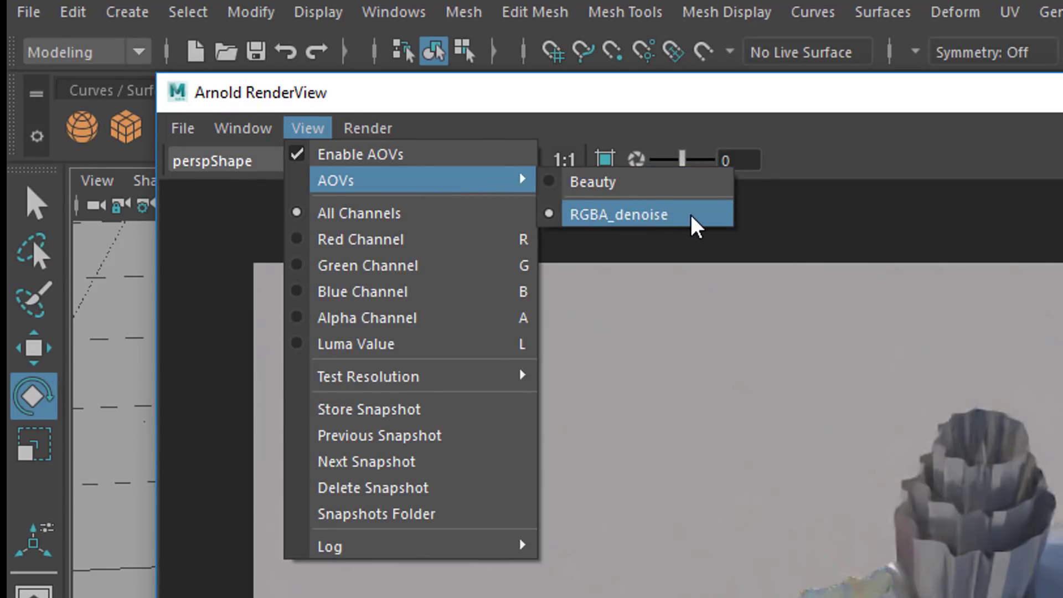
pyautogui.click(606, 184)
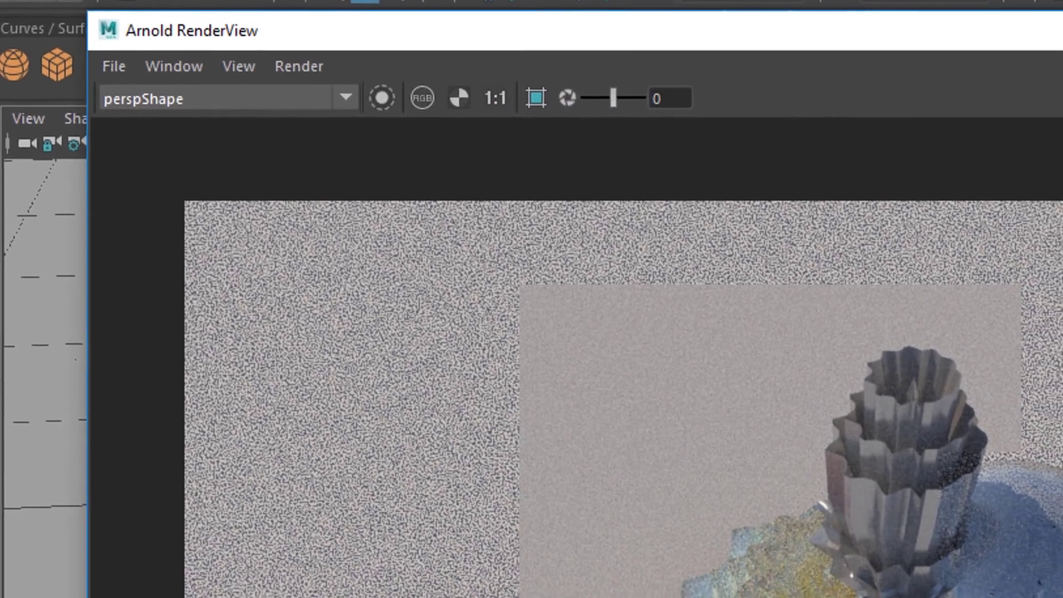